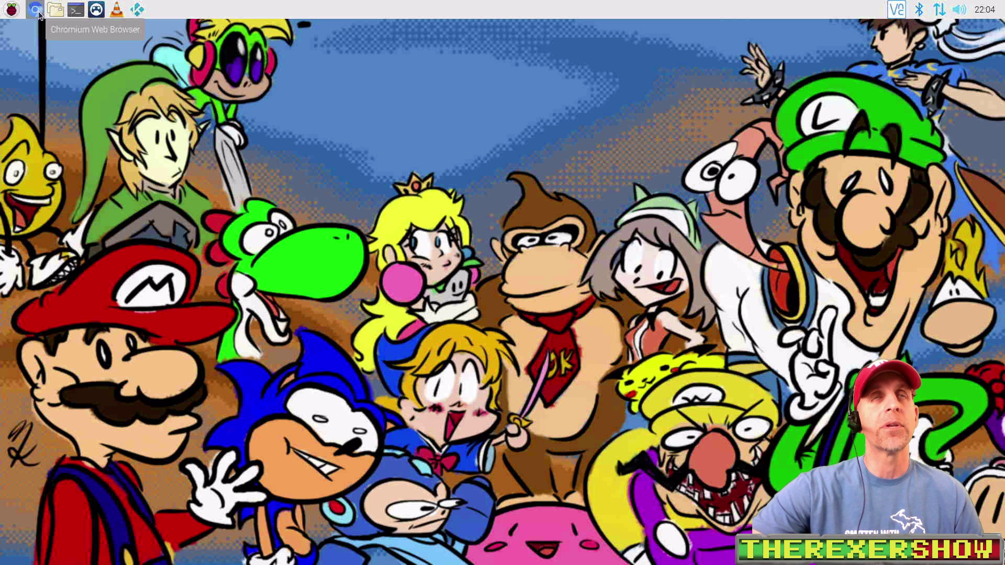
# - Launch the Chromium web browser from the Raspberry Pi desktop
pyautogui.click(35, 14)
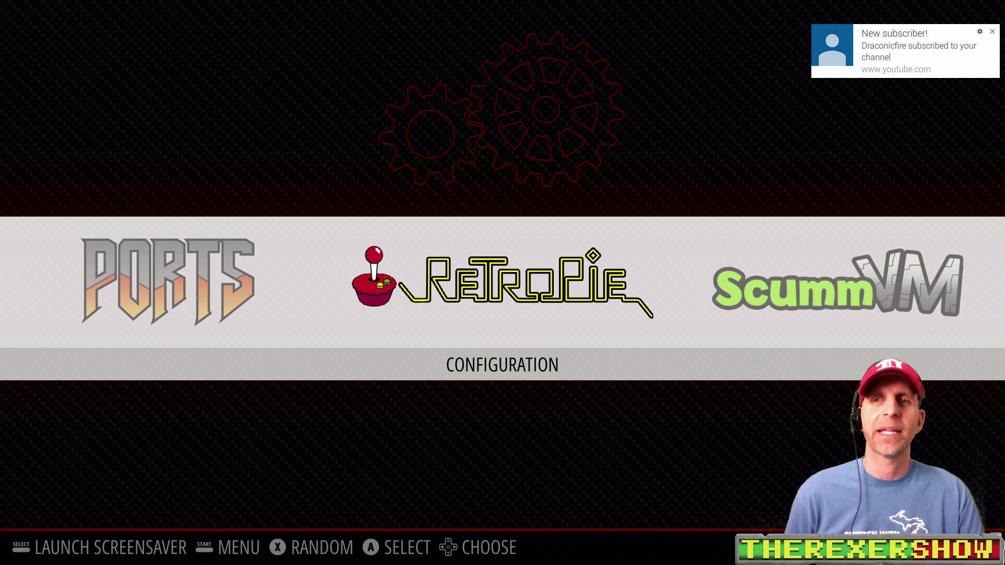
# - In the EmulationStation UI settings, switch the theme set to Tekkensweet and apply it
pyautogui.press('Right')
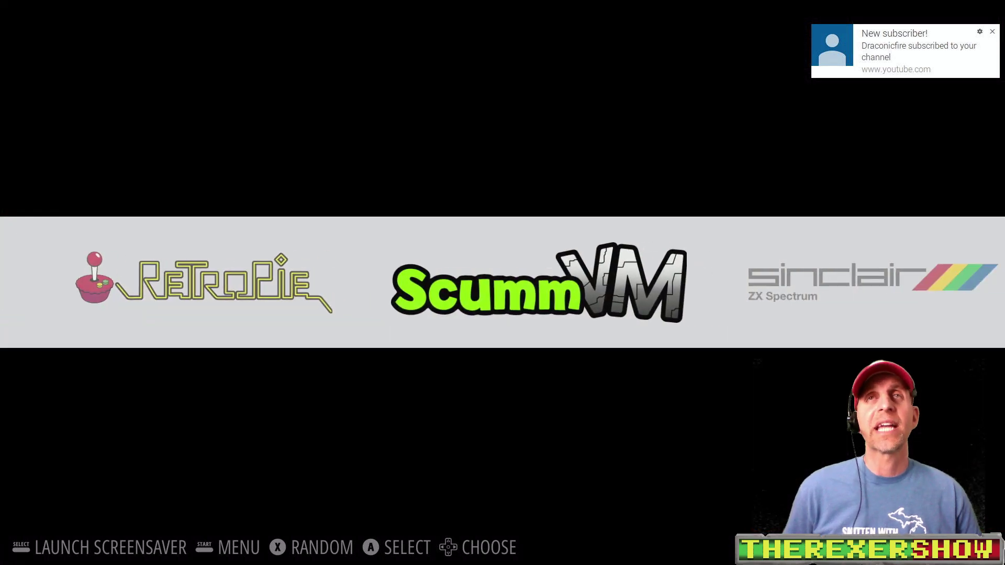
pyautogui.press('Left')
pyautogui.press('Return')
pyautogui.press('Down')
pyautogui.press('Down')
pyautogui.press('Down')
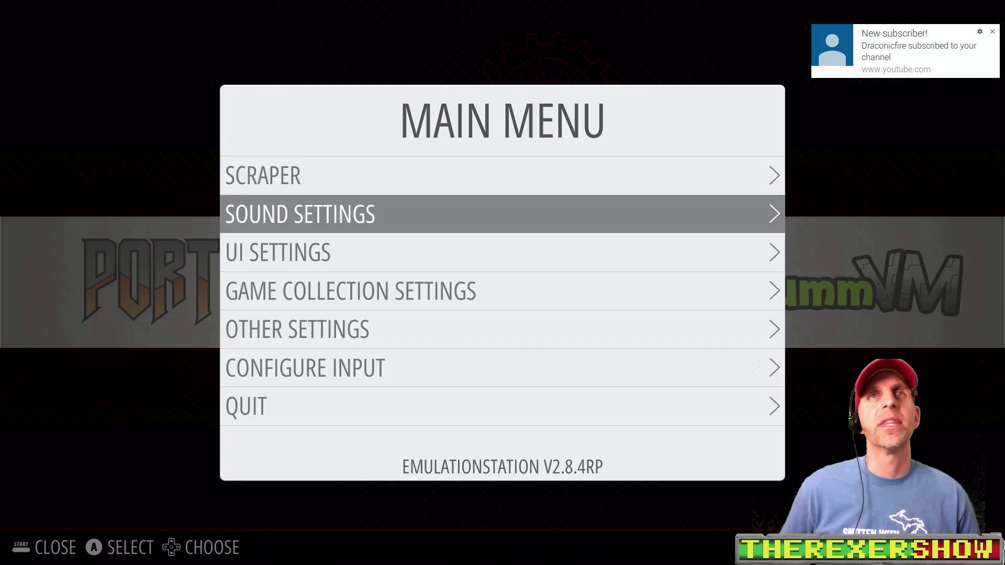
pyautogui.press('Up')
pyautogui.press('Return')
pyautogui.press('Down')
pyautogui.press('Down')
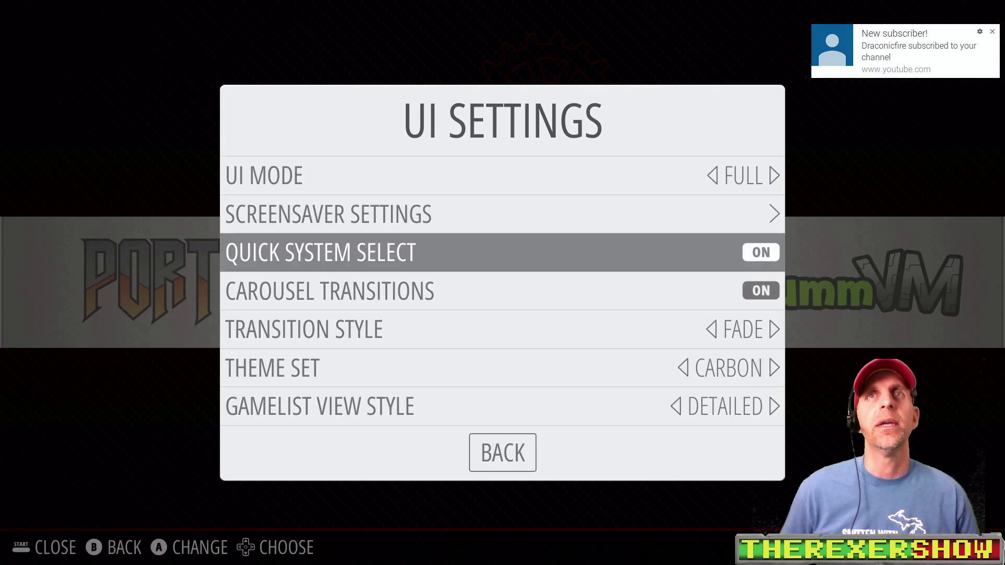
pyautogui.press('Down')
pyautogui.press('Down')
pyautogui.press('Down')
pyautogui.press('Right')
pyautogui.press('Right')
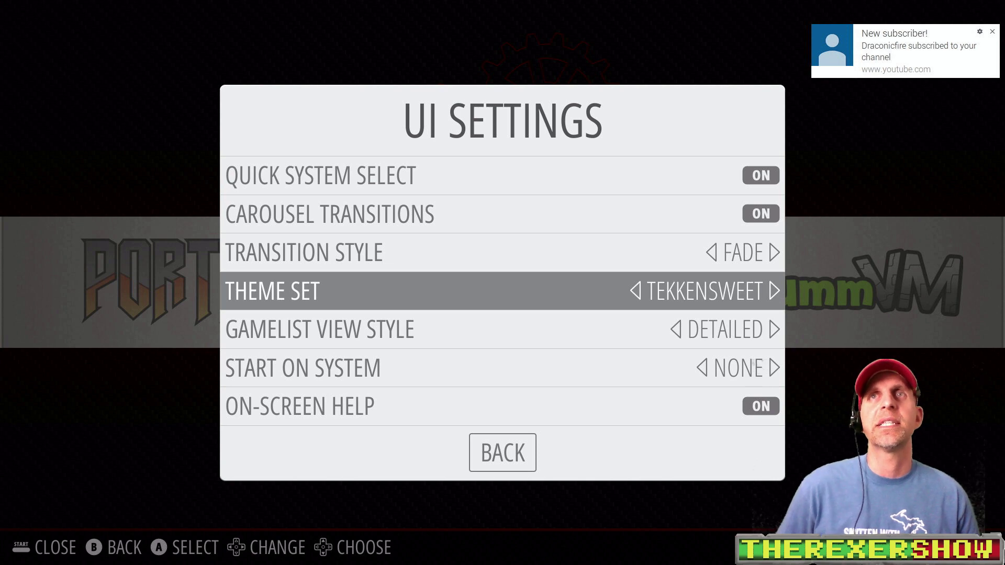
pyautogui.press('Return')
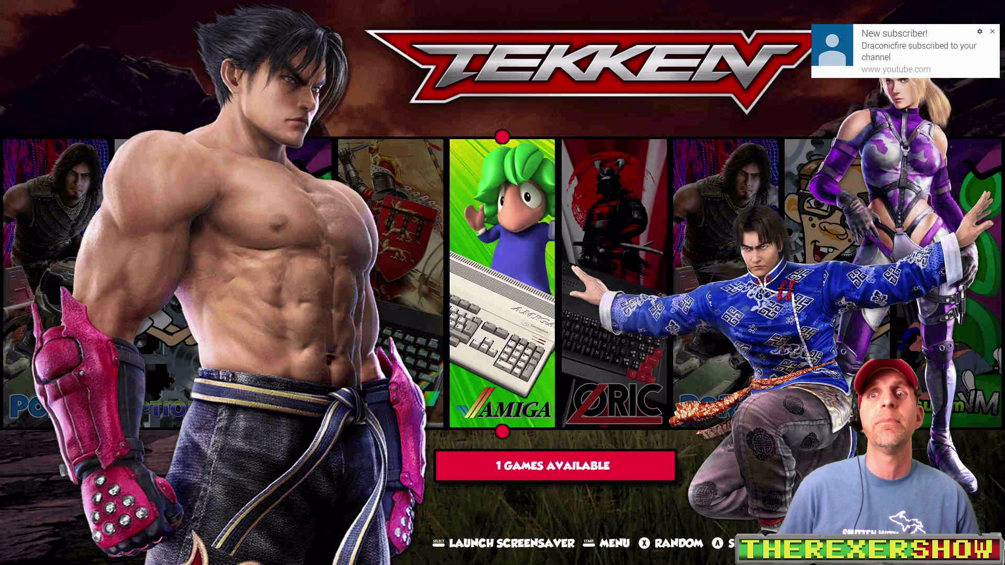
# - Return to the UI settings, set the theme set back to Carbon and close the menu to apply it
pyautogui.press('Return')
pyautogui.press('Down')
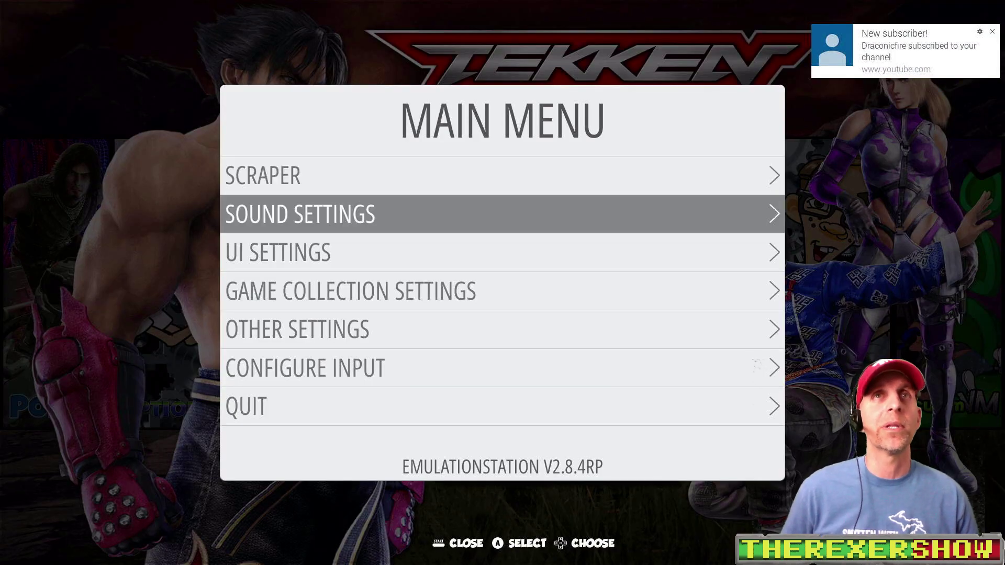
pyautogui.press('Down')
pyautogui.press('Return')
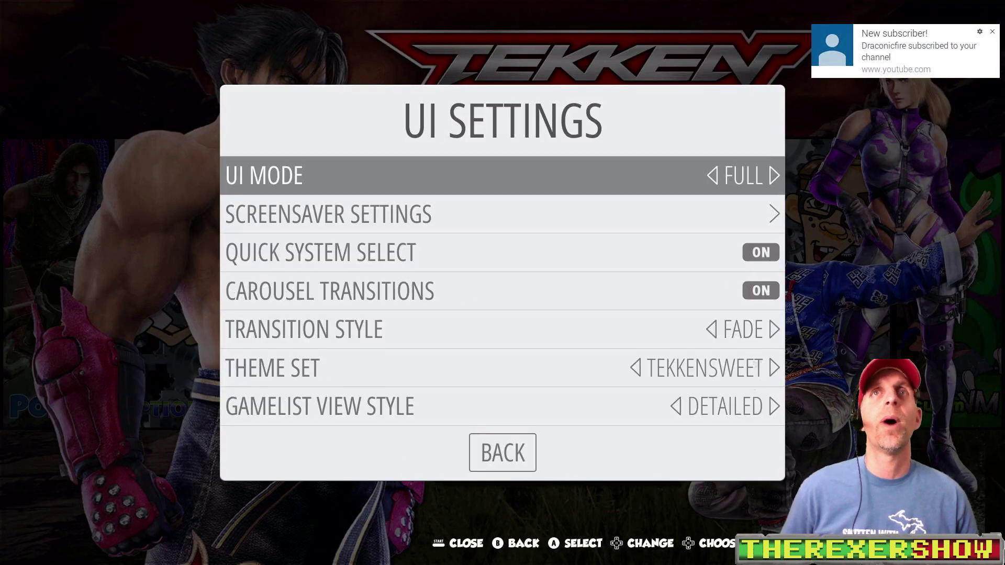
pyautogui.press('Down')
pyautogui.press('Down')
pyautogui.press('Down')
pyautogui.press('Down')
pyautogui.press('Down')
pyautogui.press('Down')
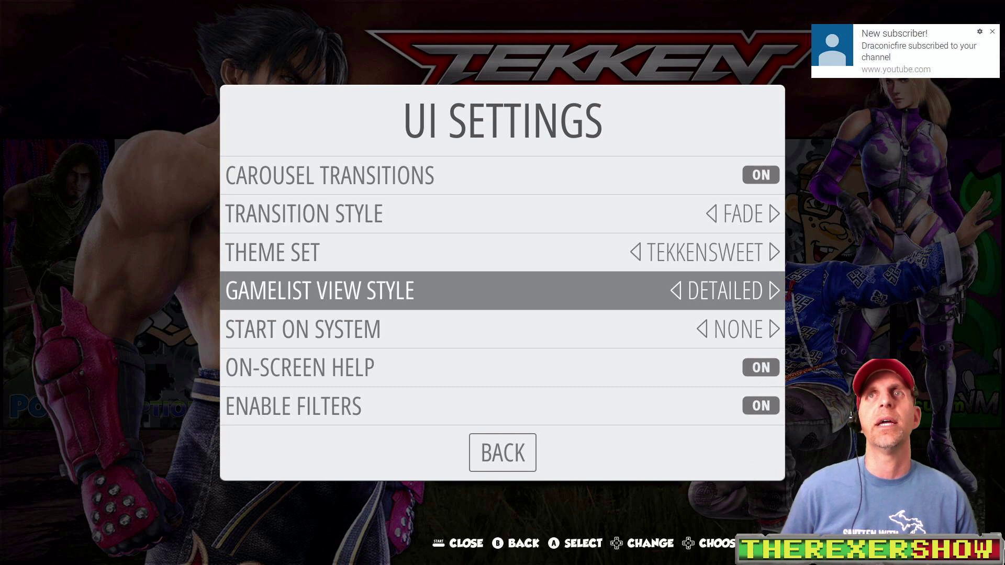
pyautogui.press('Up')
pyautogui.press('Right')
pyautogui.press('Escape')
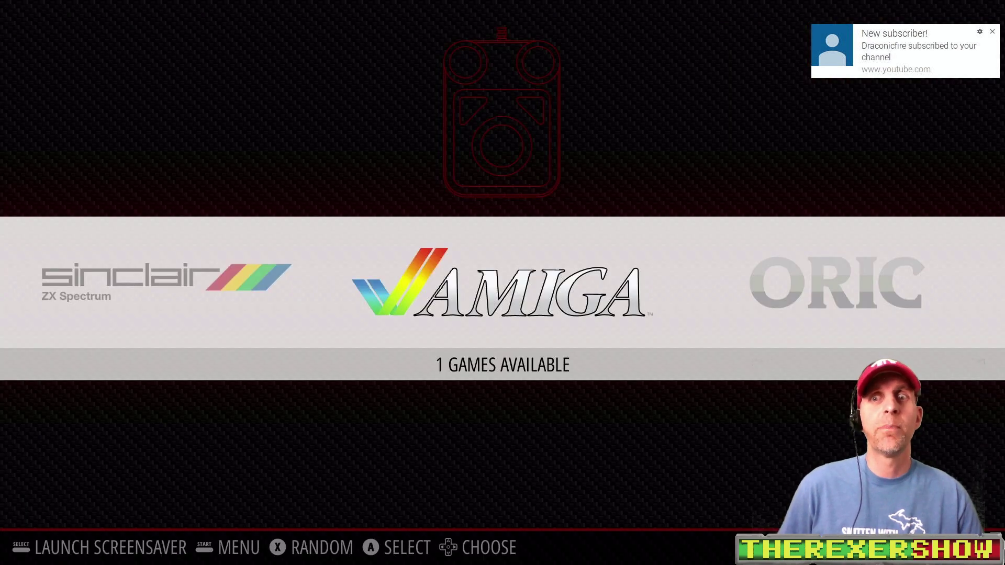
# - Open the RetroPie configuration system and launch Raspi-Config
pyautogui.press('Return')
pyautogui.press('Escape')
pyautogui.press('Right')
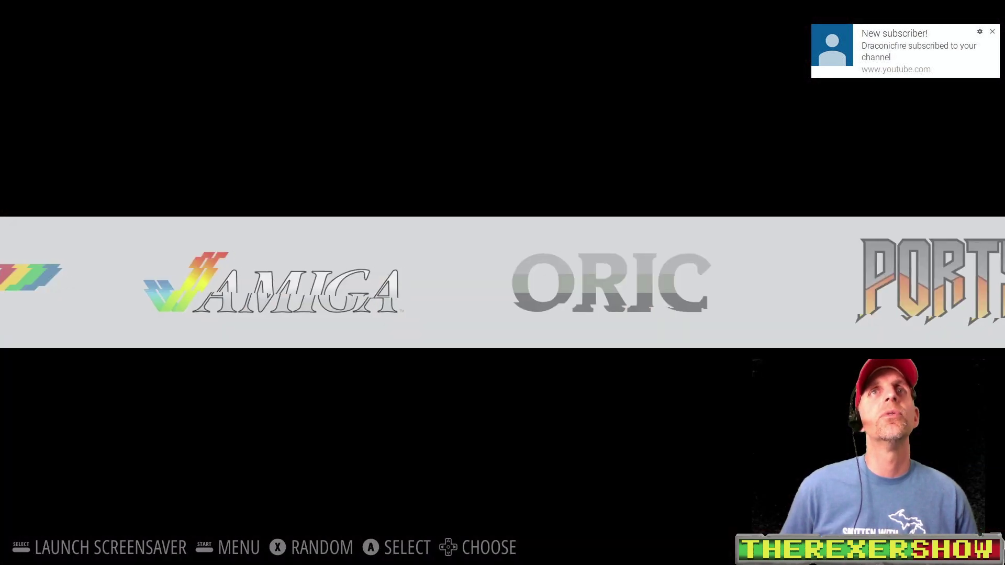
pyautogui.press('Right')
pyautogui.press('Right')
pyautogui.press('Return')
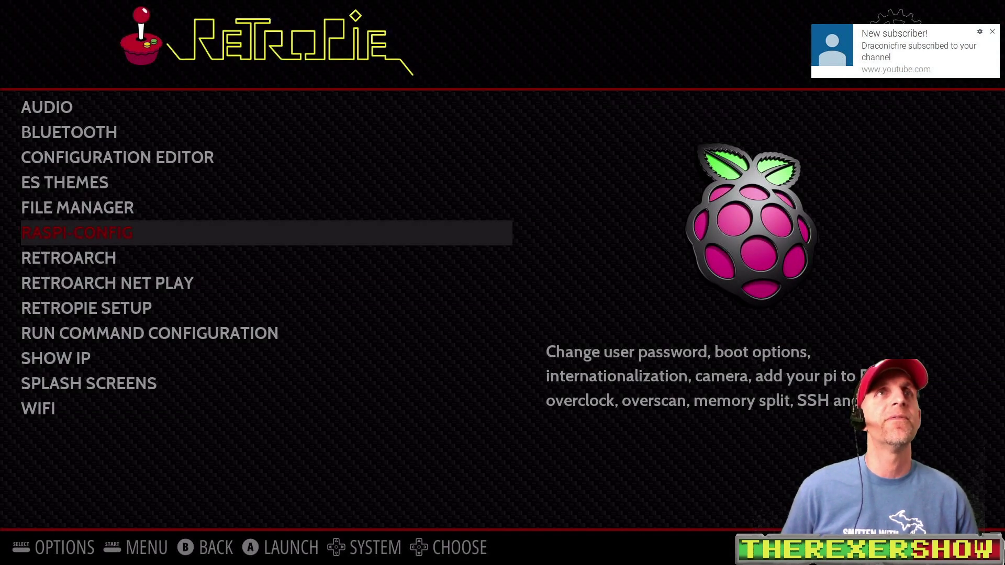
pyautogui.press('Return')
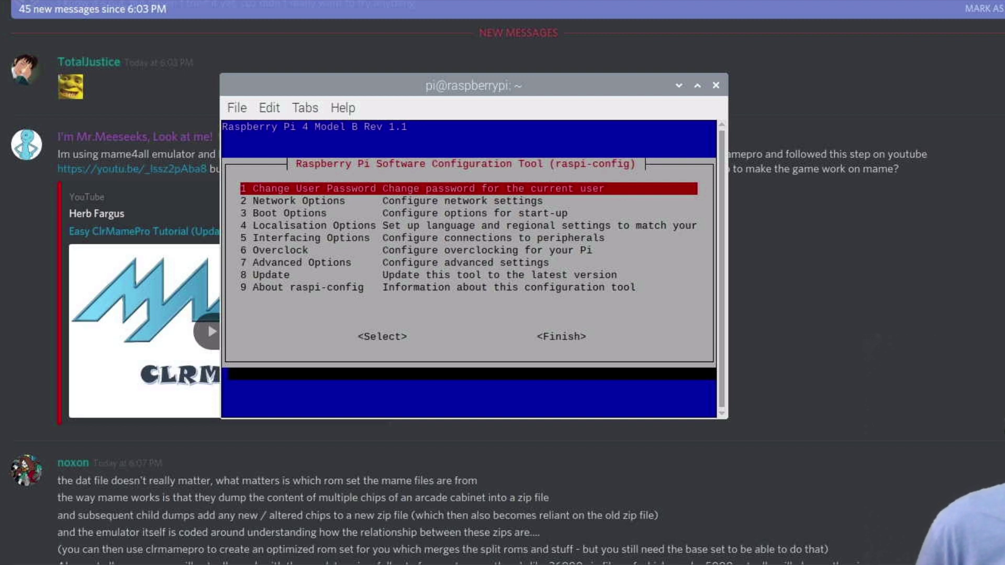
# - Open the Advanced Options of the Raspberry Pi configuration tool
pyautogui.press('Down')
pyautogui.press('Down')
pyautogui.press('Down')
pyautogui.press('Down')
pyautogui.press('Down')
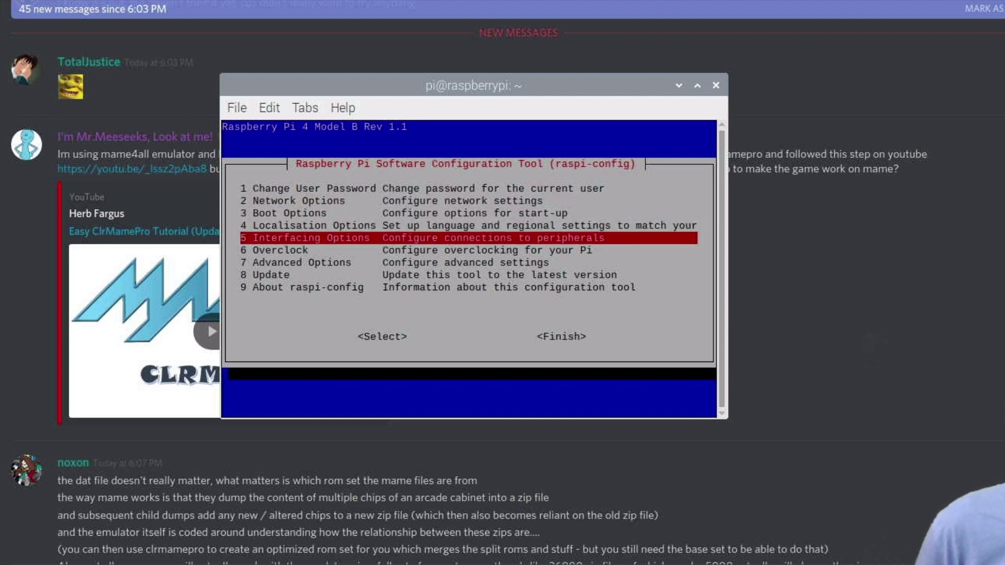
pyautogui.press('Down')
pyautogui.press('Return')
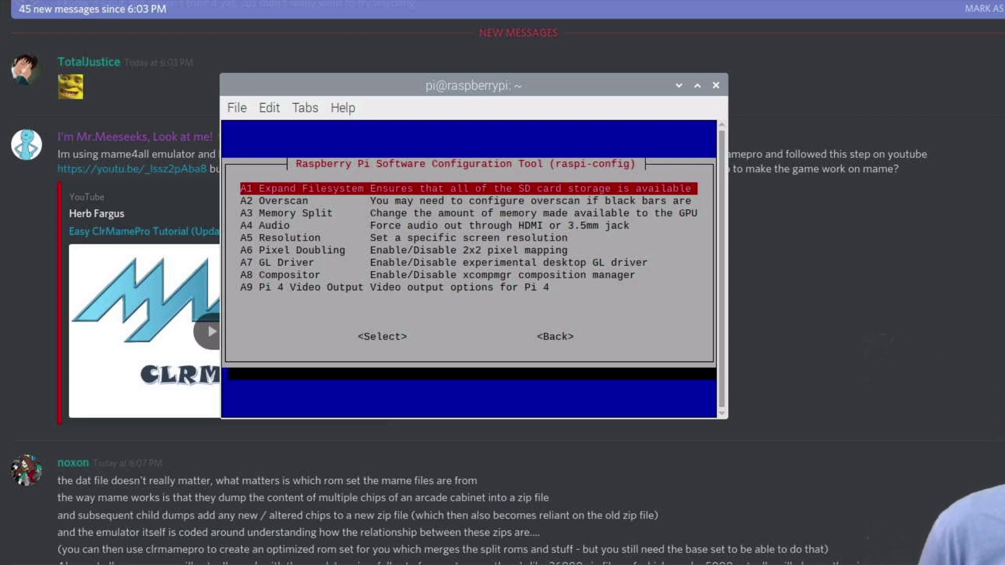
# - Look through the advanced entries, including GL Driver, and go back to the main configuration list
pyautogui.press('Down')
pyautogui.press('Down')
pyautogui.press('Down')
pyautogui.press('Down')
pyautogui.press('Down')
pyautogui.press('Down')
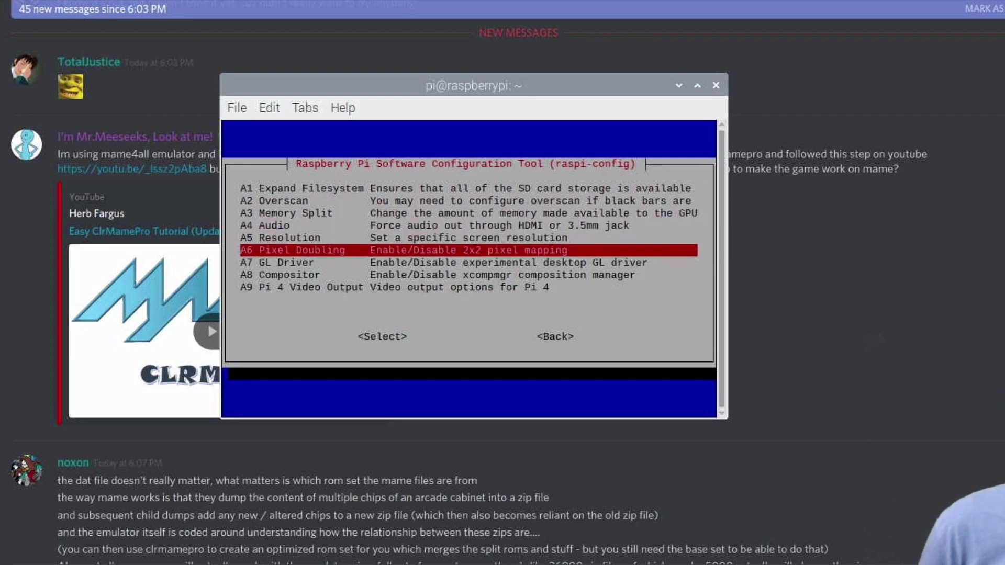
pyautogui.press('Tab')
pyautogui.press('Tab')
pyautogui.press('Return')
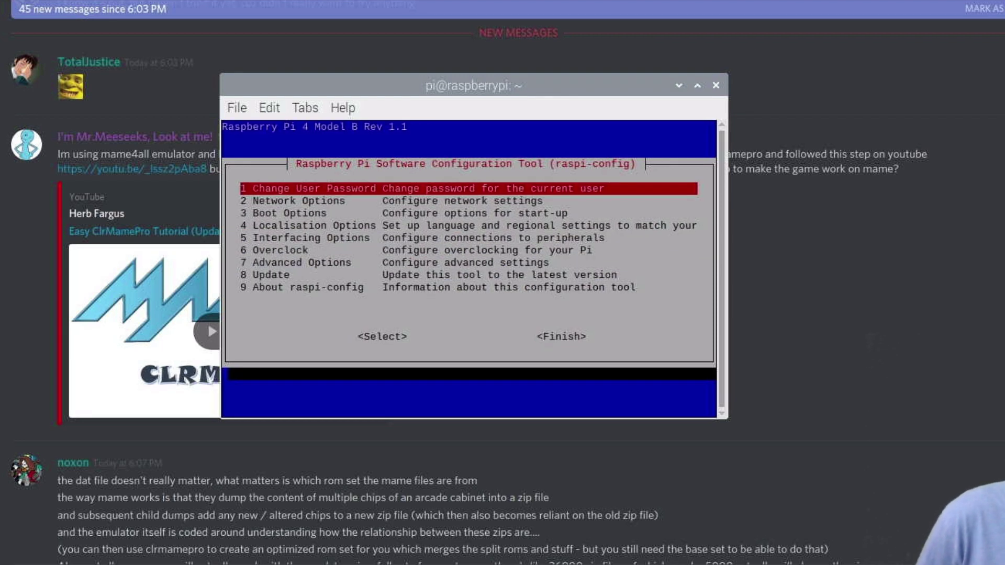
# - Finish and exit the raspi-config tool to return to the RetroPie list
pyautogui.press('Down')
pyautogui.press('Tab')
pyautogui.press('Tab')
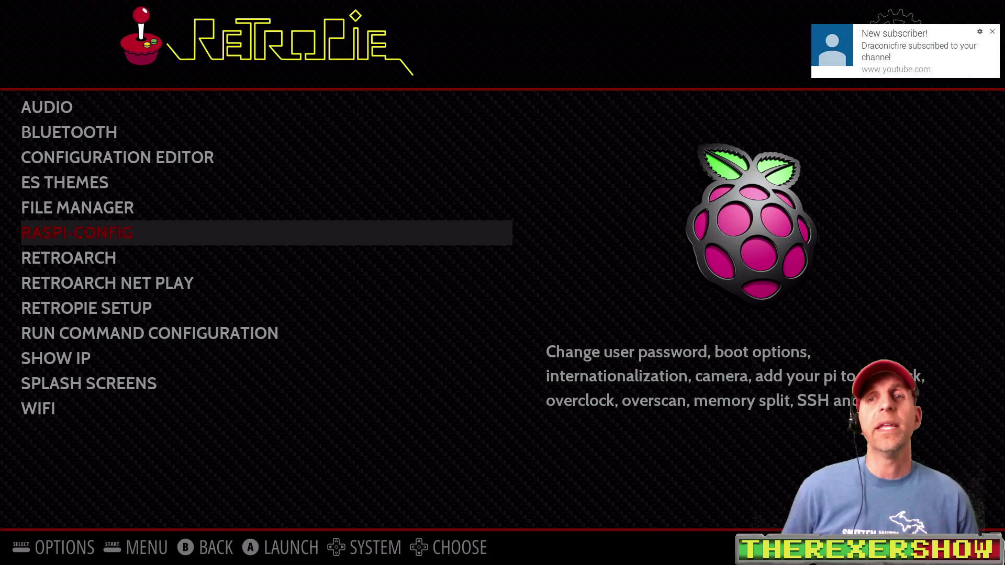
# - Launch RetroPie Setup from the RetroPie list and acknowledge the desktop GL driver warning
pyautogui.press('Down')
pyautogui.press('Down')
pyautogui.press('Down')
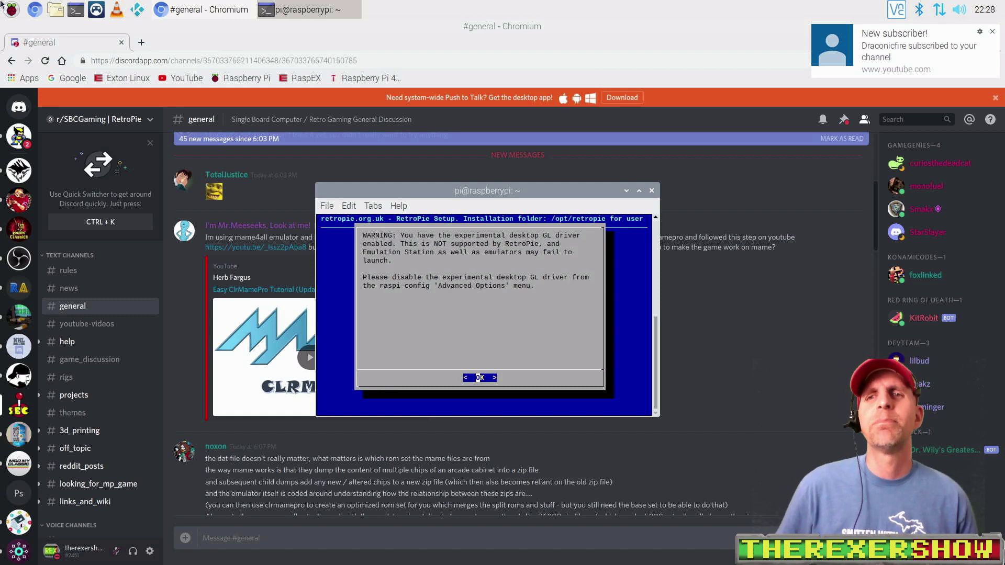
pyautogui.press('Return')
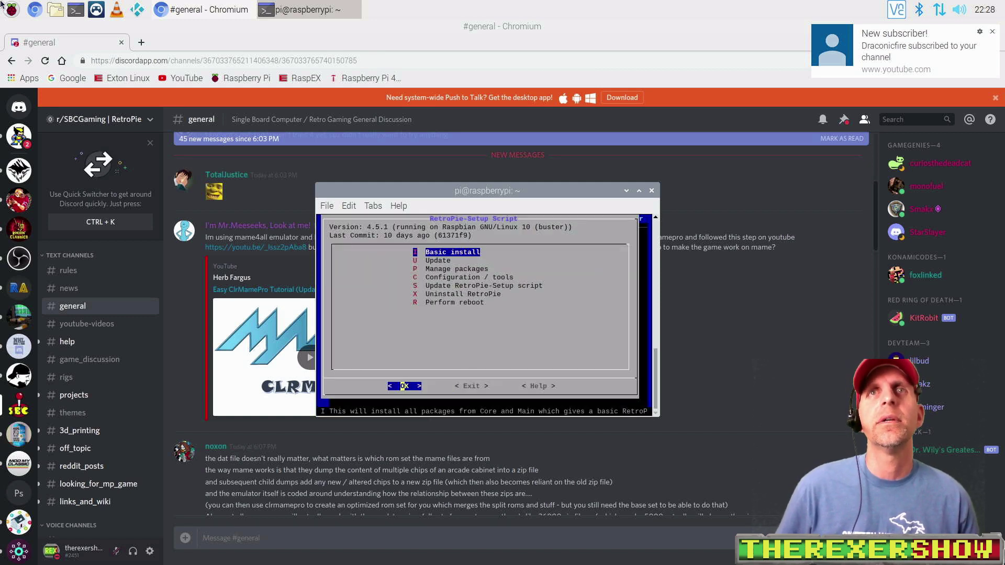
# - Exit the RetroPie-Setup script without choosing an option
pyautogui.press('Tab')
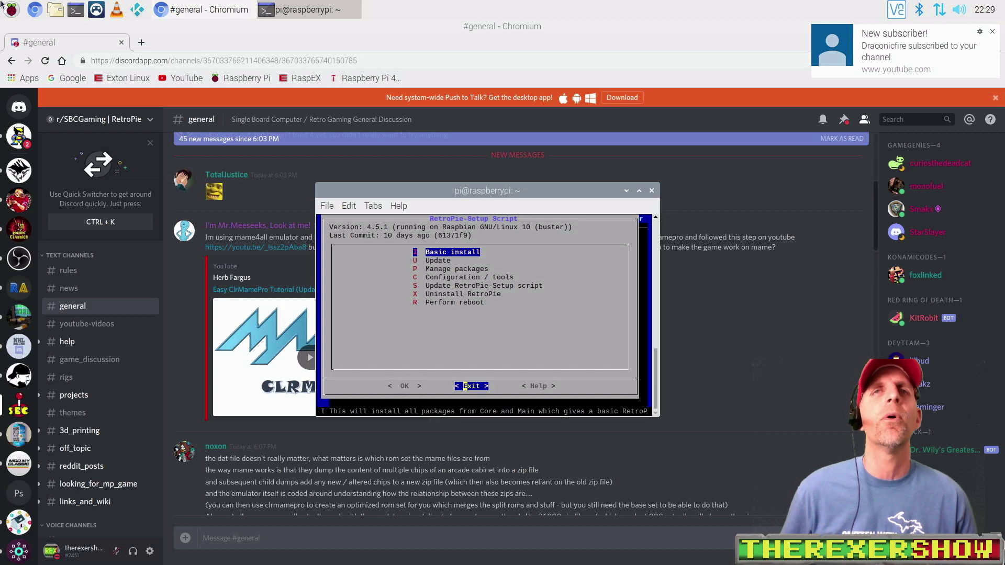
pyautogui.press('Return')
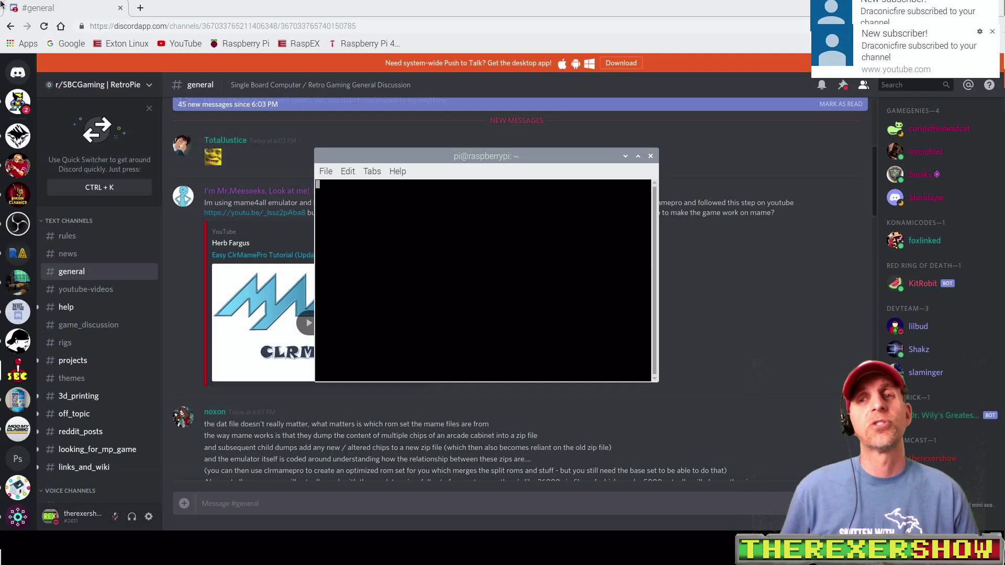